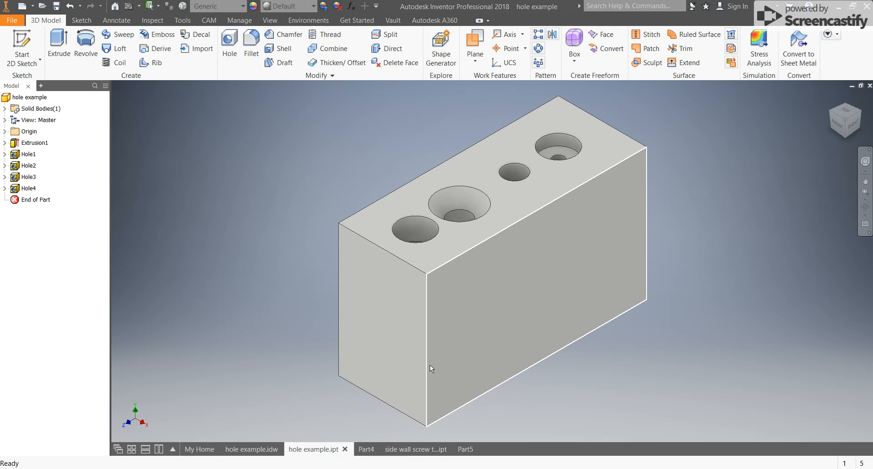
# Examine the four hole types on the top face of the example block from several angles.
pyautogui.keyDown('shift'); pyautogui.moveTo(466, 252); pyautogui.dragTo(464, 269, button='middle'); pyautogui.keyUp('shift')
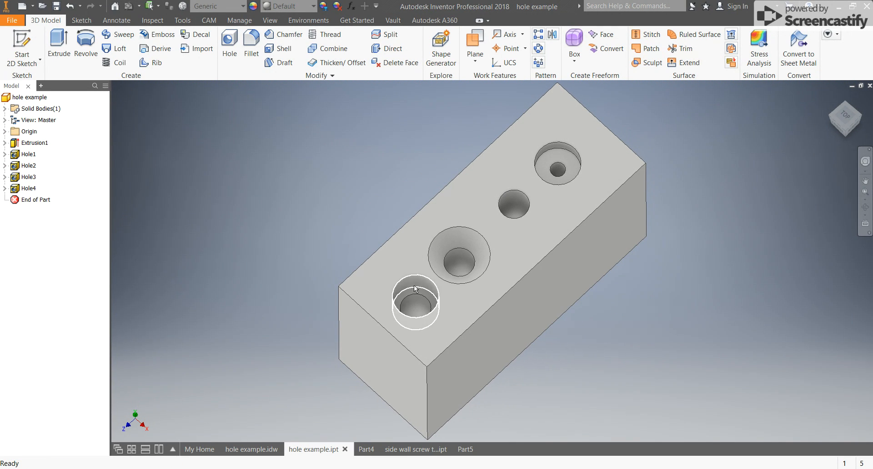
pyautogui.keyDown('shift'); pyautogui.moveTo(420, 293); pyautogui.dragTo(426, 326, button='middle'); pyautogui.keyUp('shift')
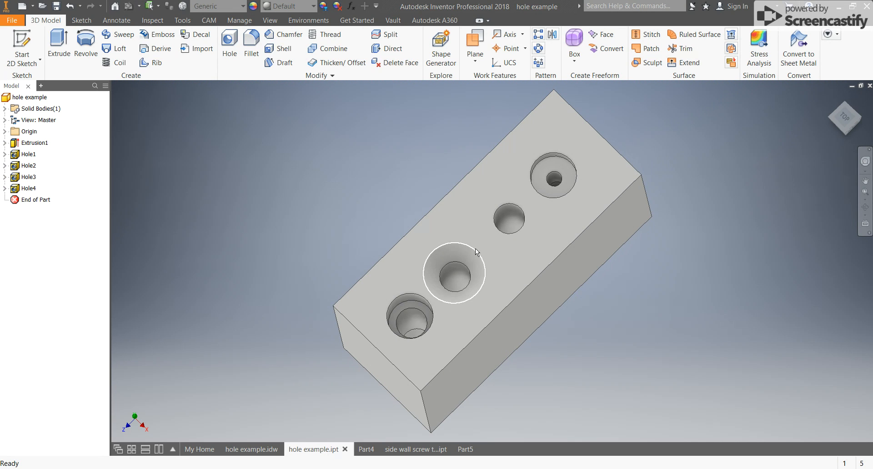
pyautogui.keyDown('shift'); pyautogui.moveTo(485, 275); pyautogui.dragTo(460, 214, button='middle'); pyautogui.keyUp('shift')
pyautogui.scroll(3, 457, 203)
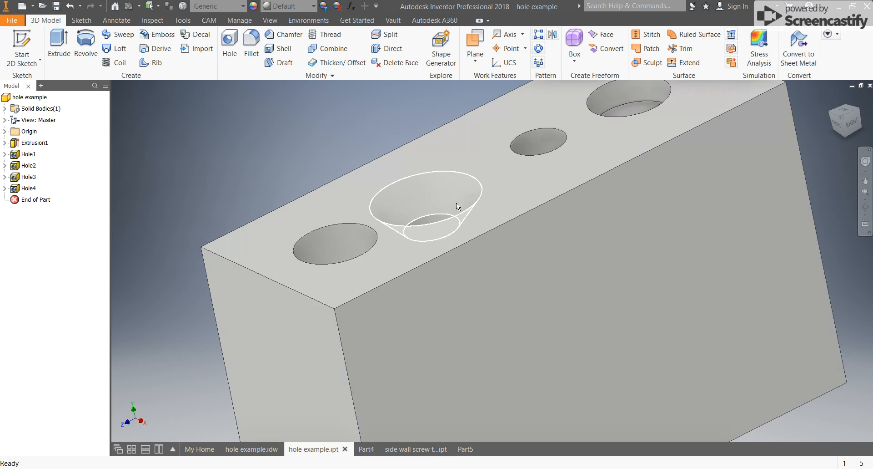
pyautogui.scroll(2, 457, 202)
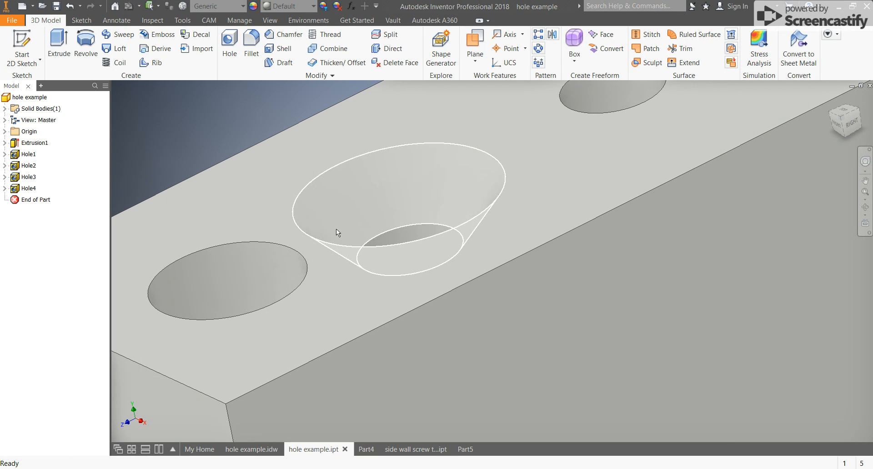
pyautogui.scroll(-3, 411, 223)
pyautogui.keyDown('shift'); pyautogui.moveTo(462, 199); pyautogui.dragTo(490, 244, button='middle'); pyautogui.keyUp('shift')
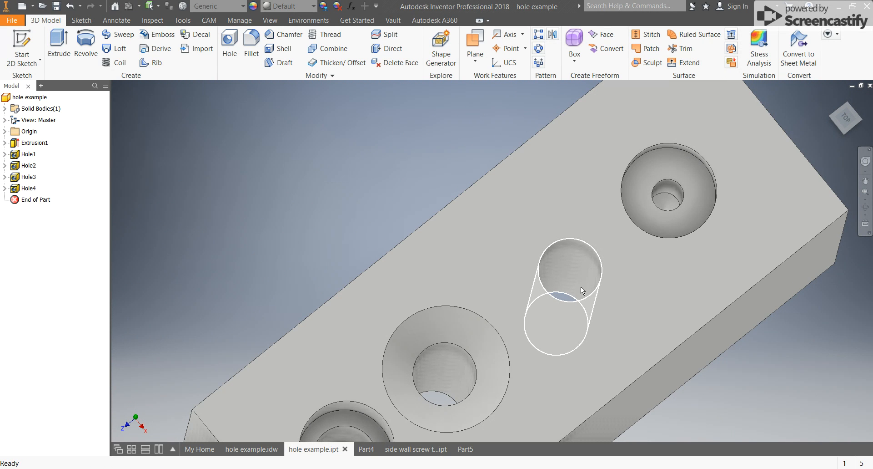
pyautogui.scroll(-4, 555, 292)
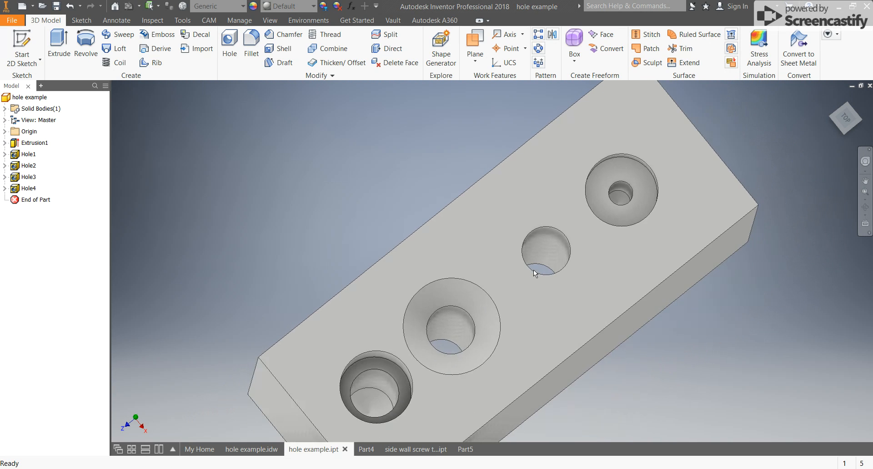
pyautogui.moveTo(521, 246)
pyautogui.keyDown('shift'); pyautogui.mouseDown(button='middle')
pyautogui.moveTo(520, 232)
pyautogui.moveTo(505, 236)
pyautogui.moveTo(510, 247)
pyautogui.mouseUp(button='middle'); pyautogui.keyUp('shift')
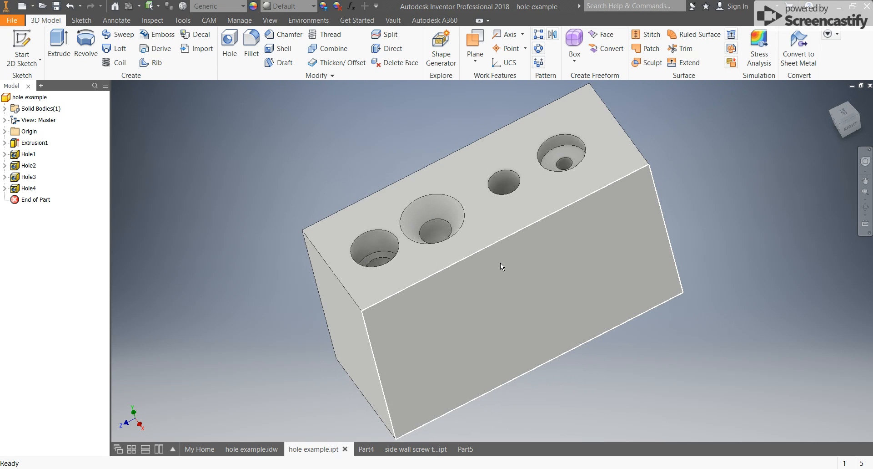
# In the empty Part5, sketch a 5 by 2 in rectangle from the origin on the XZ plane and finish the sketch.
pyautogui.click(464, 448)
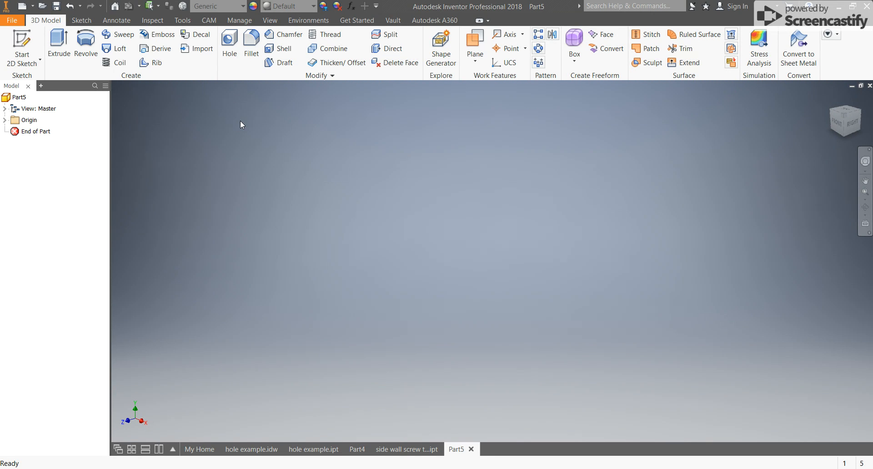
pyautogui.click(41, 61)
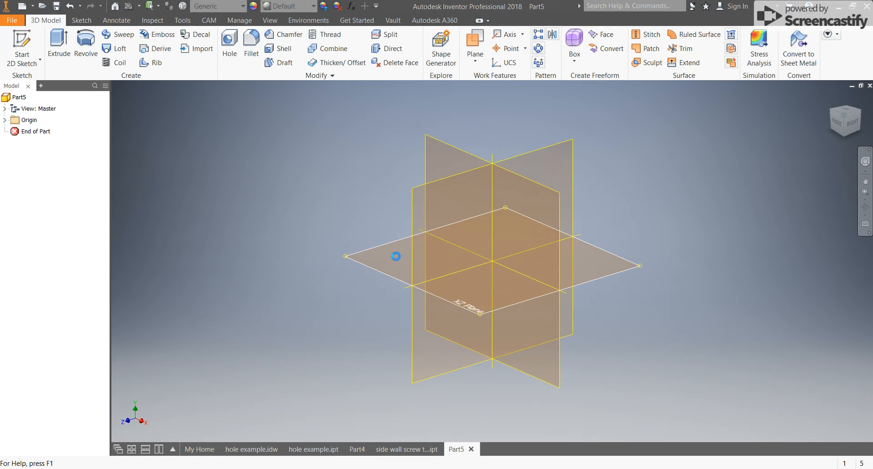
pyautogui.click(396, 255)
pyautogui.click(143, 45)
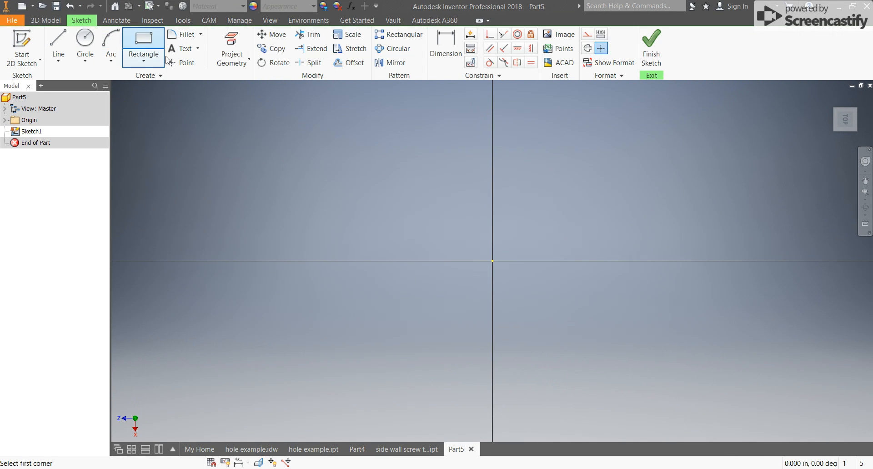
pyautogui.click(493, 261)
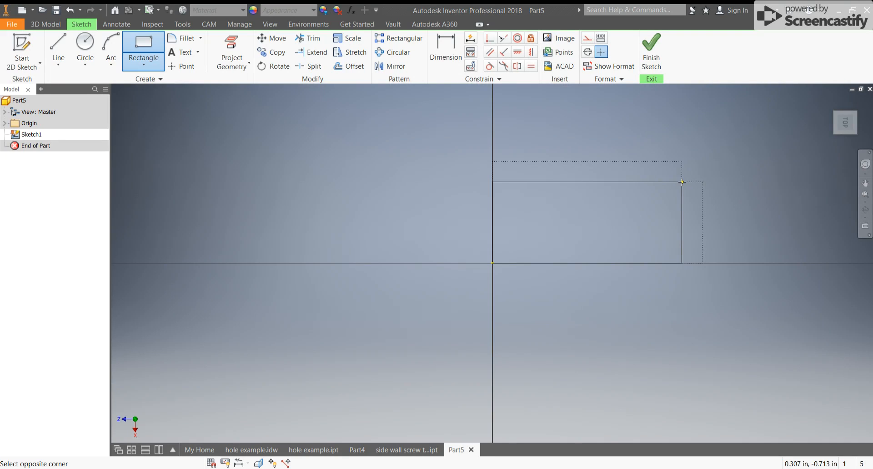
pyautogui.write('2')
pyautogui.press('Return')
pyautogui.scroll(6, 683, 182)
pyautogui.moveTo(667, 193); pyautogui.dragTo(493, 207, button='middle')
pyautogui.click(652, 58)
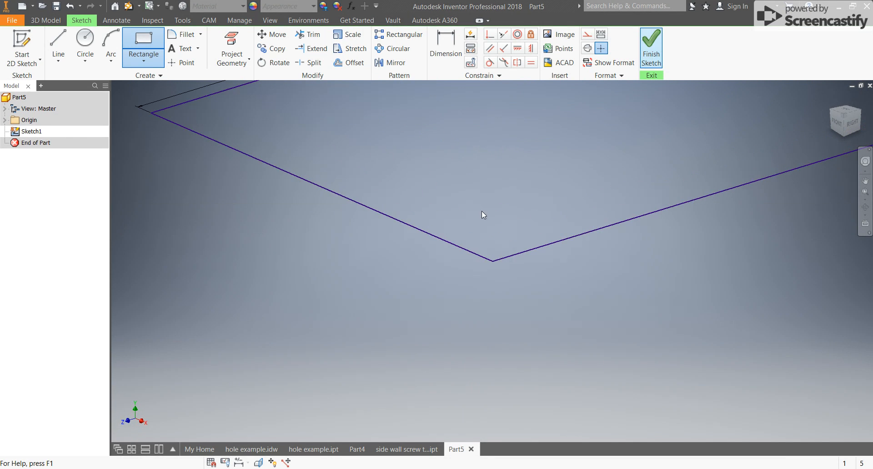
# Extrude the rectangle upward 3 in into a solid block.
pyautogui.moveTo(458, 160); pyautogui.dragTo(355, 264, button='middle')
pyautogui.click(60, 44)
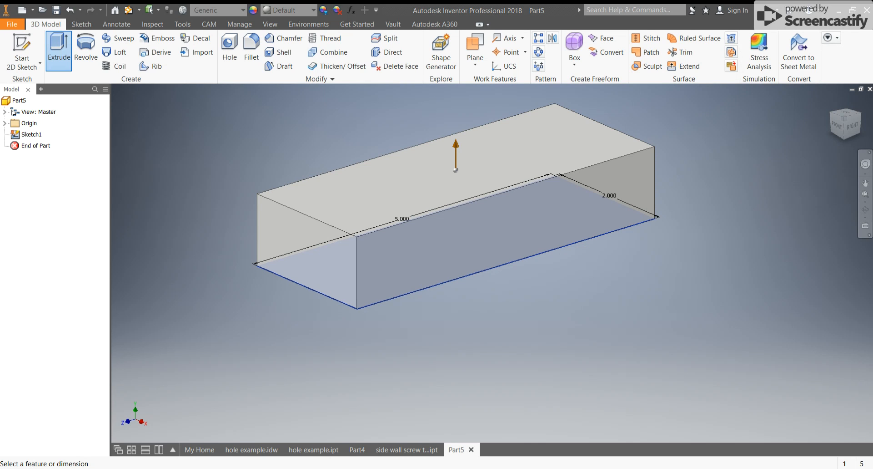
pyautogui.write('3')
pyautogui.press('Return')
# Start a sketch on the block's top face and place a centre point 0.75 in from the short edge at the origin.
pyautogui.scroll(3, 503, 200)
pyautogui.keyDown('shift'); pyautogui.moveTo(480, 204); pyautogui.dragTo(472, 288, button='middle'); pyautogui.keyUp('shift')
pyautogui.press('s')
pyautogui.click(359, 254)
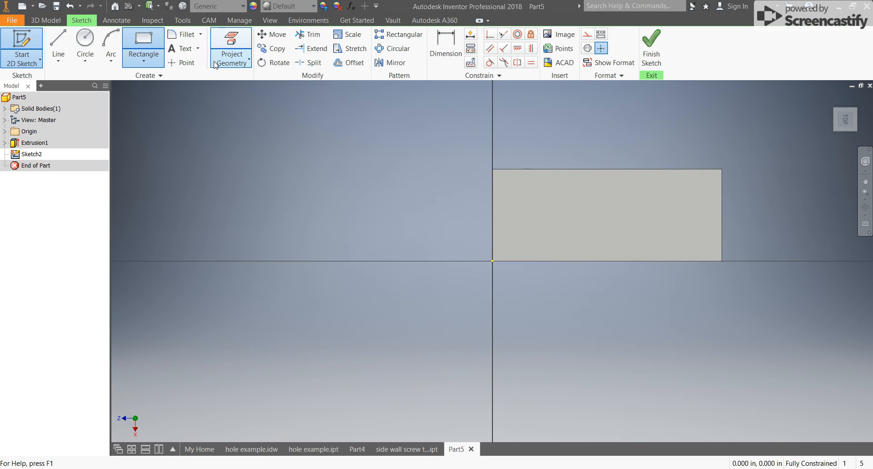
pyautogui.press('c')
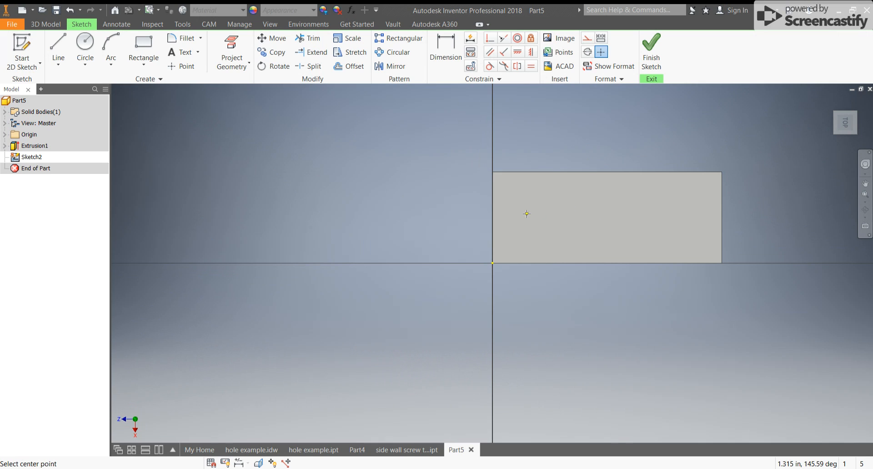
pyautogui.click(445, 46)
pyautogui.click(493, 205)
pyautogui.click(527, 211)
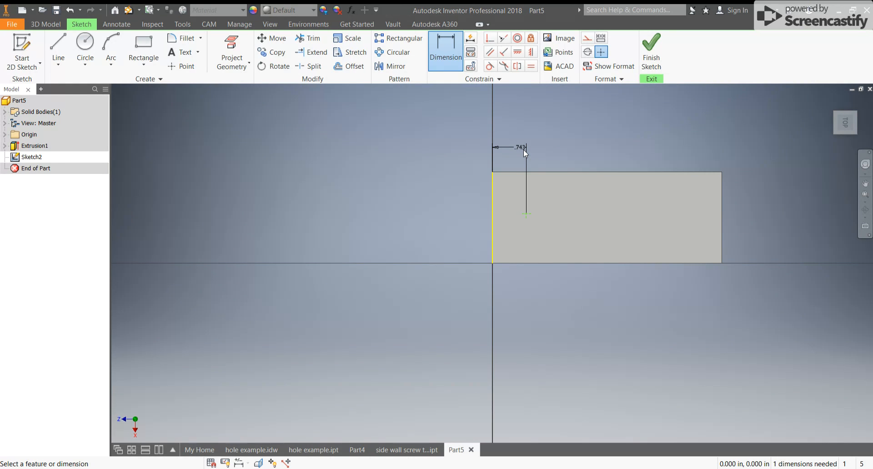
pyautogui.click(524, 149)
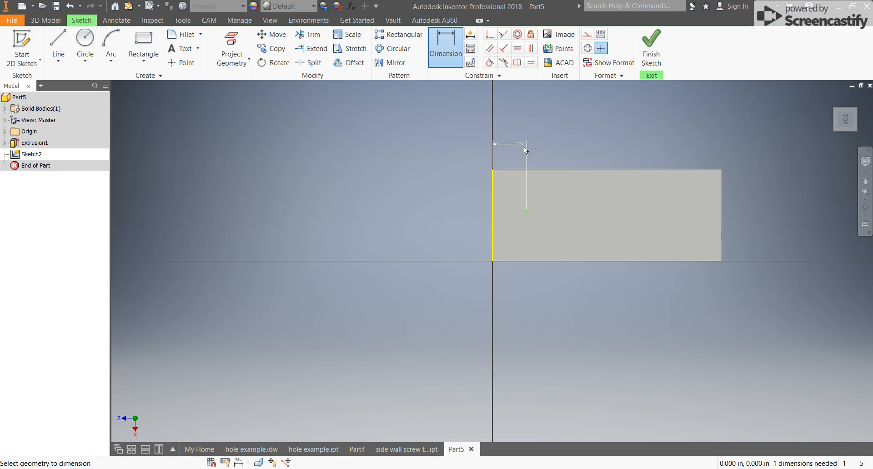
# Dimension the point 1 in from the long edge opposite the origin and finish the sketch.
pyautogui.click(550, 169)
pyautogui.click(527, 211)
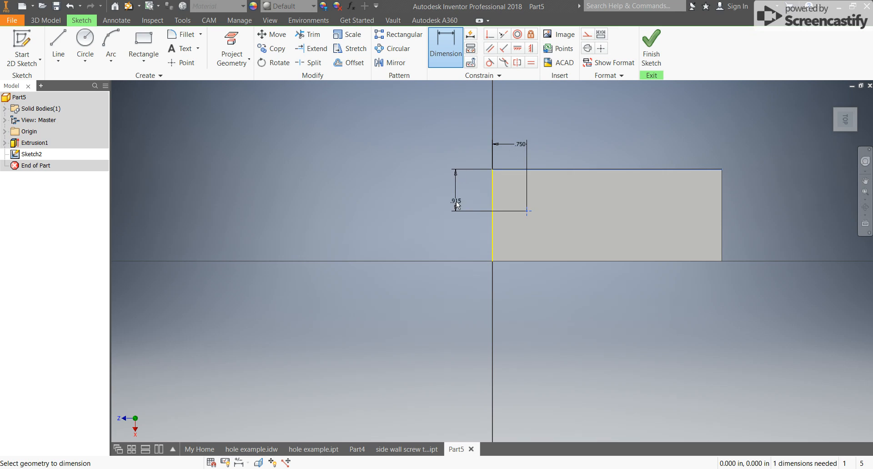
pyautogui.click(456, 203)
pyautogui.write('1')
pyautogui.press('Return')
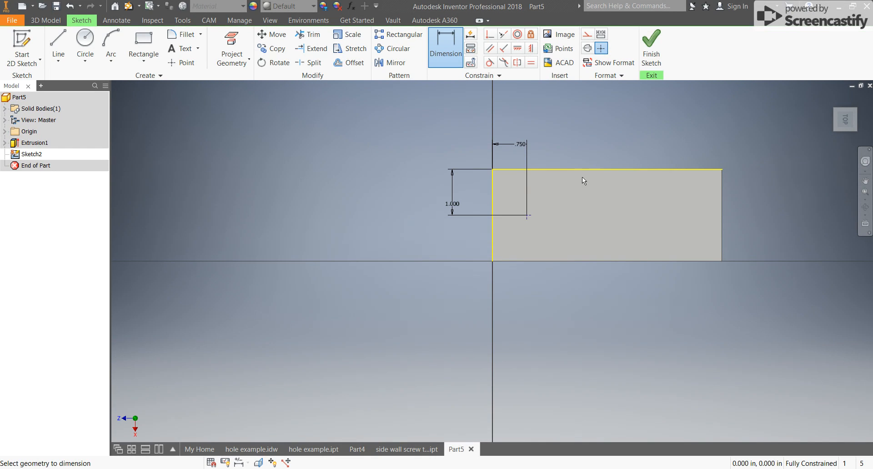
pyautogui.click(651, 43)
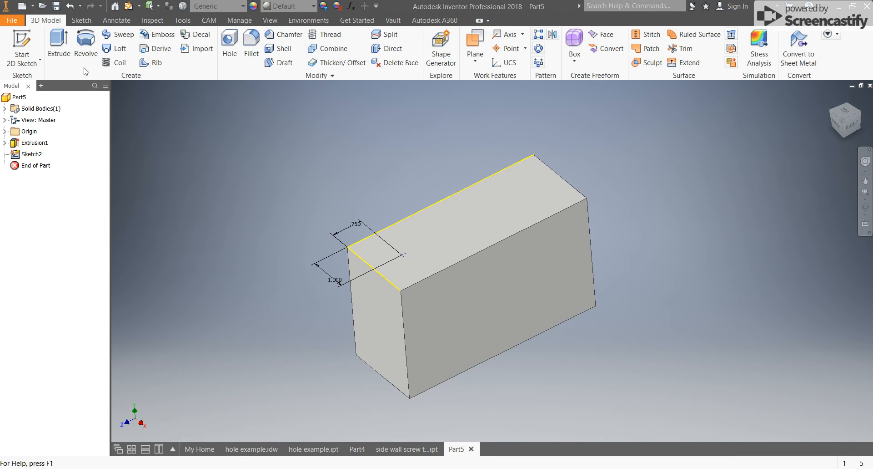
# Create a counterbore hole at the sketch point with a 0.75 in counterbore diameter, 0.5 in counterbore depth, 0.5 in hole diameter and an extended depth.
pyautogui.click(229, 44)
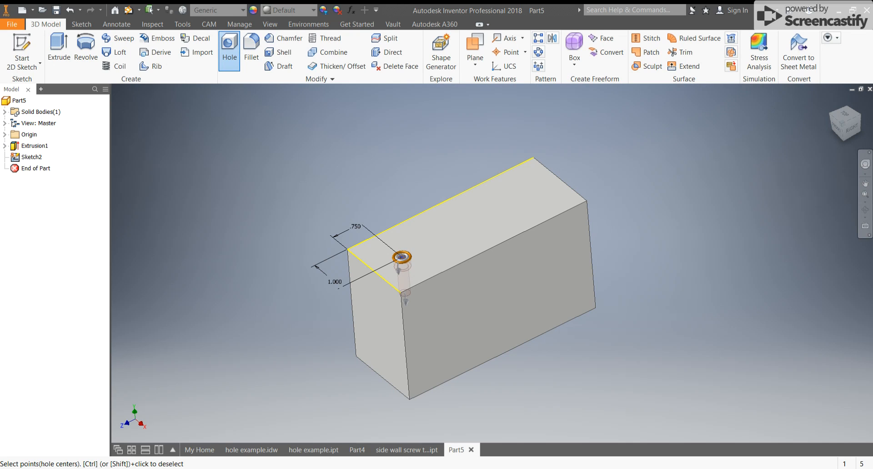
pyautogui.write('.75')
pyautogui.press('Tab')
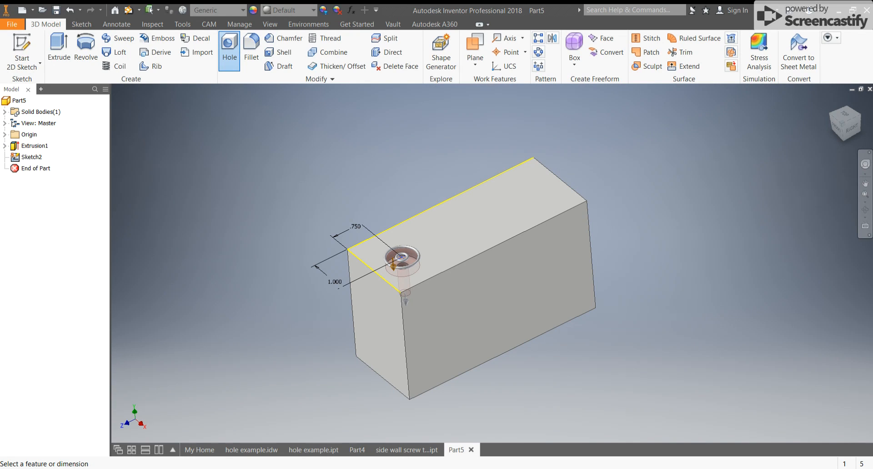
pyautogui.write('.5')
pyautogui.moveTo(405, 299); pyautogui.dragTo(409, 334)
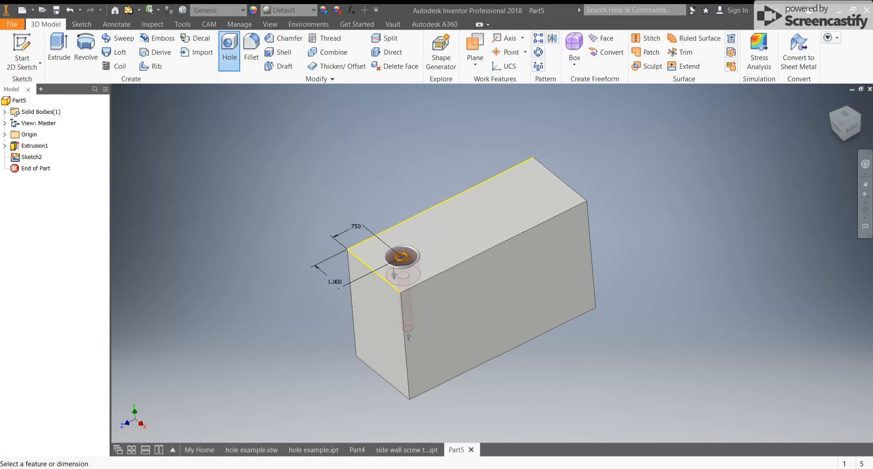
pyautogui.write('5')
pyautogui.click(256, 269)
# Sketch a second centre point beside the hole on the top face and dimension it 1 in from the same long edge.
pyautogui.moveTo(354, 282)
pyautogui.keyDown('shift'); pyautogui.mouseDown(button='middle')
pyautogui.moveTo(379, 255)
pyautogui.moveTo(390, 275)
pyautogui.moveTo(366, 272)
pyautogui.mouseUp(button='middle'); pyautogui.keyUp('shift')
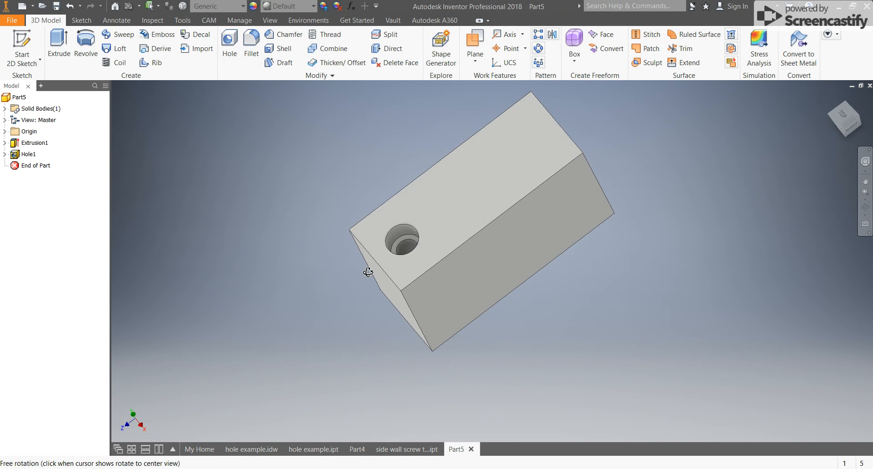
pyautogui.click(28, 46)
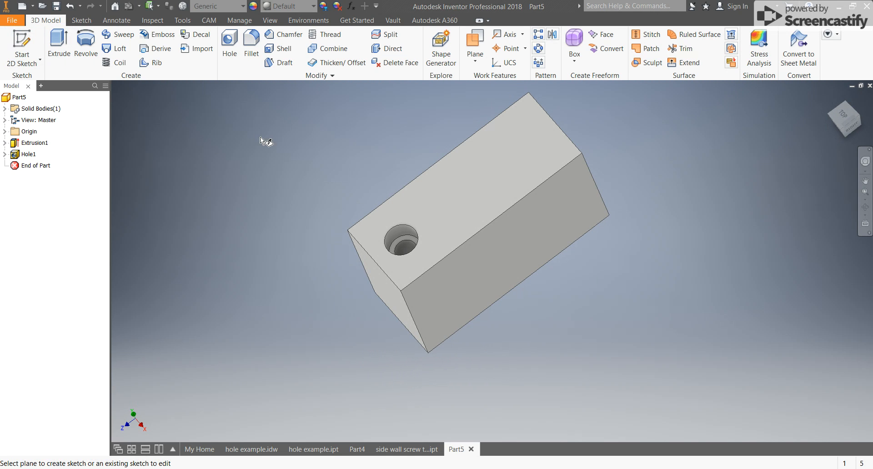
pyautogui.click(469, 219)
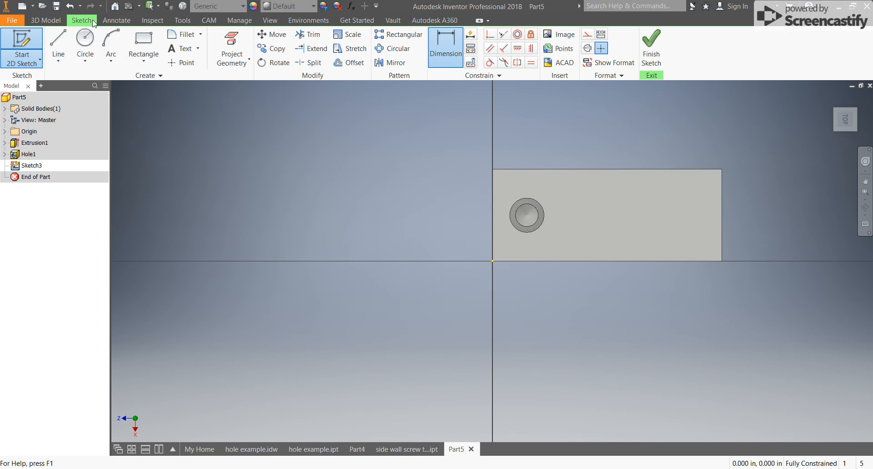
pyautogui.click(181, 63)
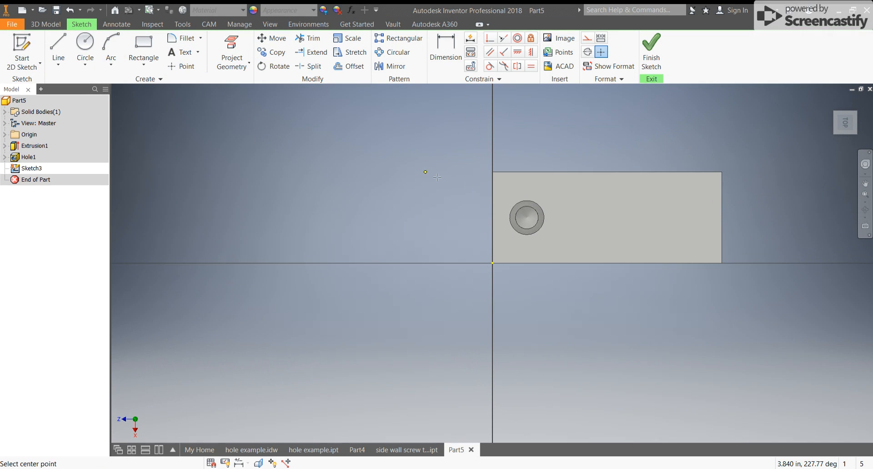
pyautogui.click(572, 220)
pyautogui.click(458, 62)
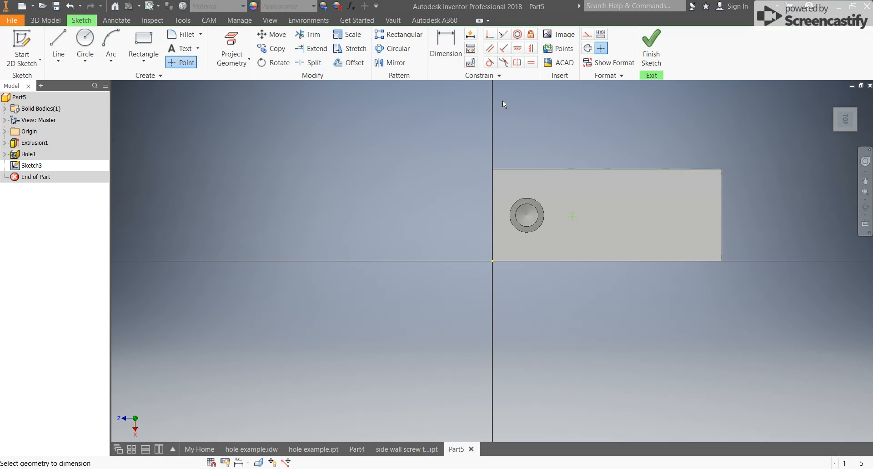
pyautogui.click(567, 170)
pyautogui.click(573, 216)
pyautogui.click(442, 186)
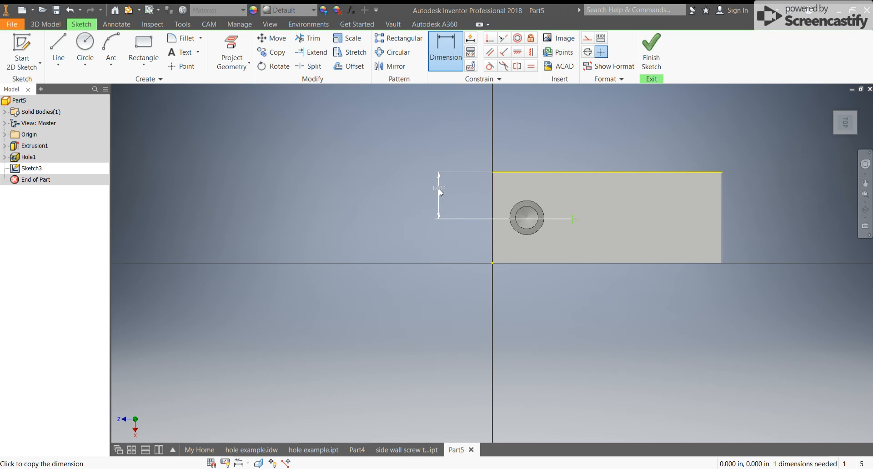
# Dimension the second point 1.75 in from the short edge near the first hole and finish the sketch.
pyautogui.click(573, 217)
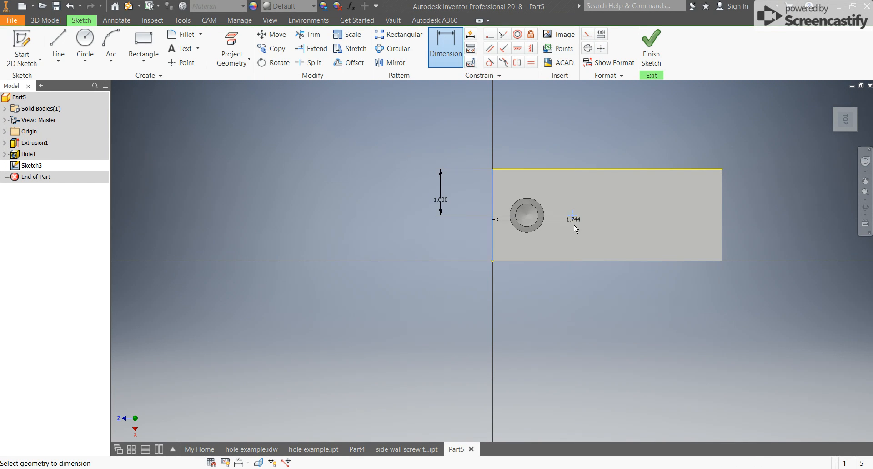
pyautogui.click(563, 298)
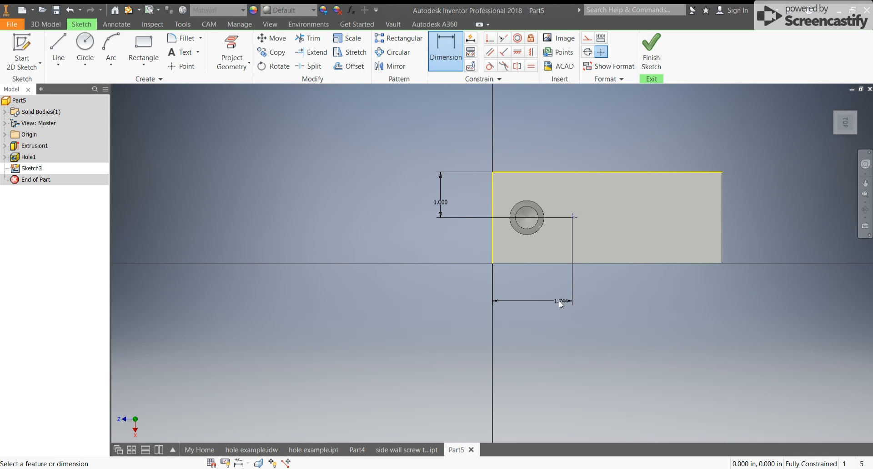
pyautogui.doubleClick(560, 301)
pyautogui.write('1.75')
pyautogui.press('Return')
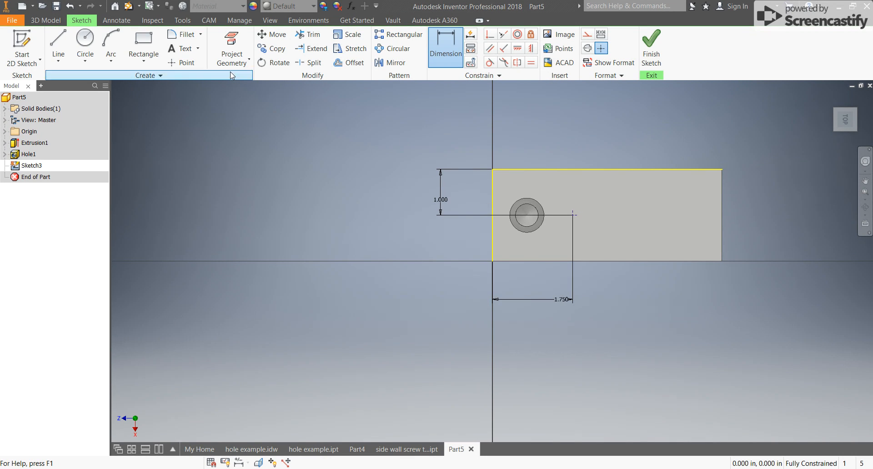
pyautogui.click(651, 46)
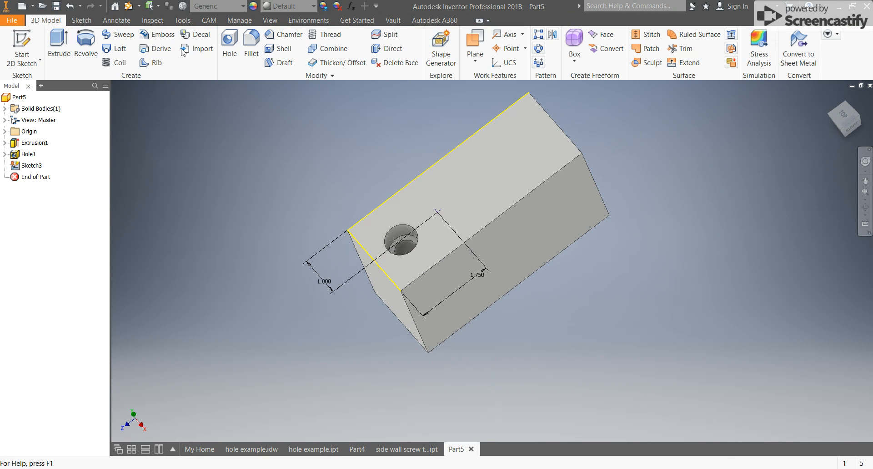
# Create a countersink hole at the second sketch point with a 1 in countersink diameter and an extended depth.
pyautogui.click(230, 41)
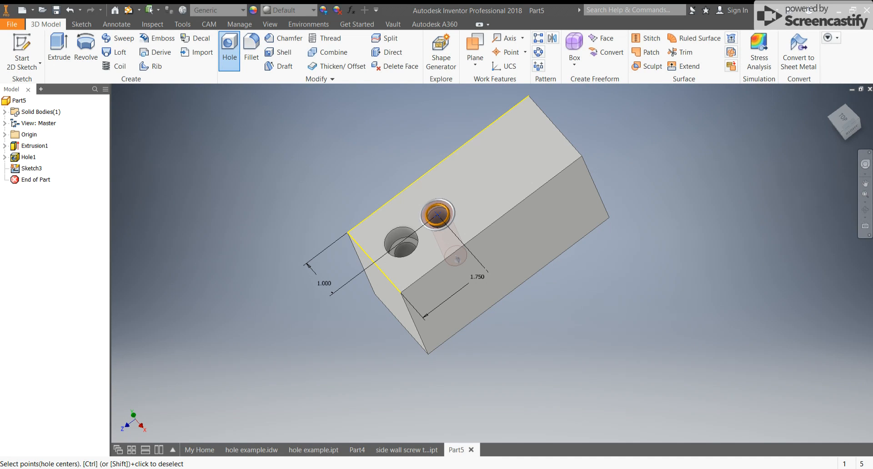
pyautogui.press('Tab')
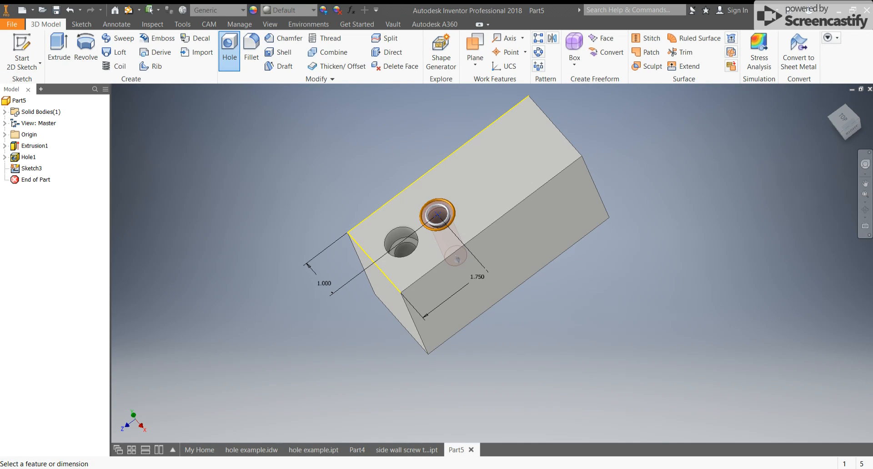
pyautogui.write('1')
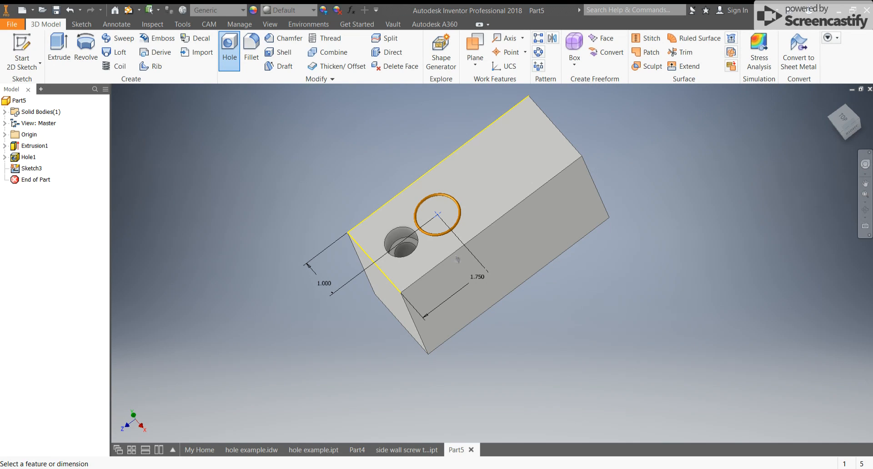
pyautogui.click(429, 221)
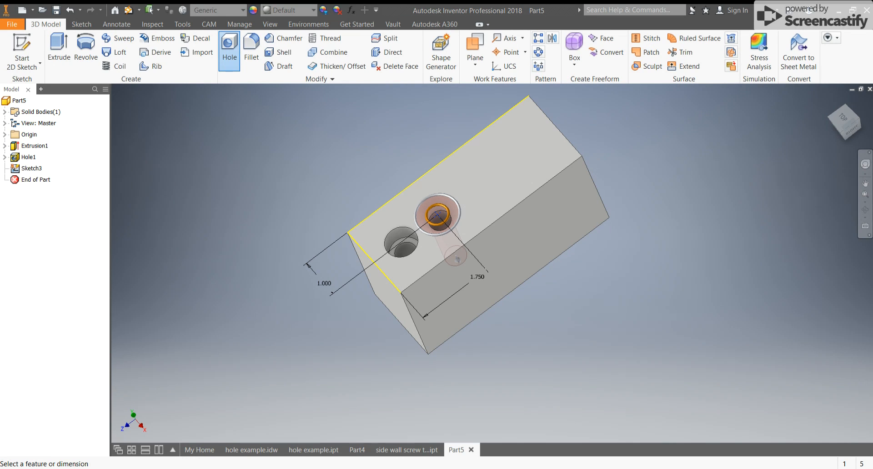
pyautogui.moveTo(458, 258); pyautogui.dragTo(466, 279)
pyautogui.click(261, 275)
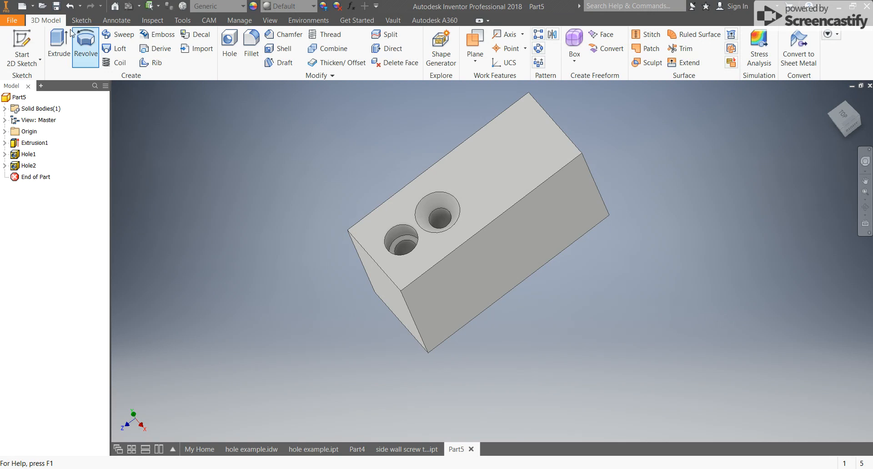
# Start a sketch on the top face and place a third centre point beside the countersink hole.
pyautogui.click(20, 38)
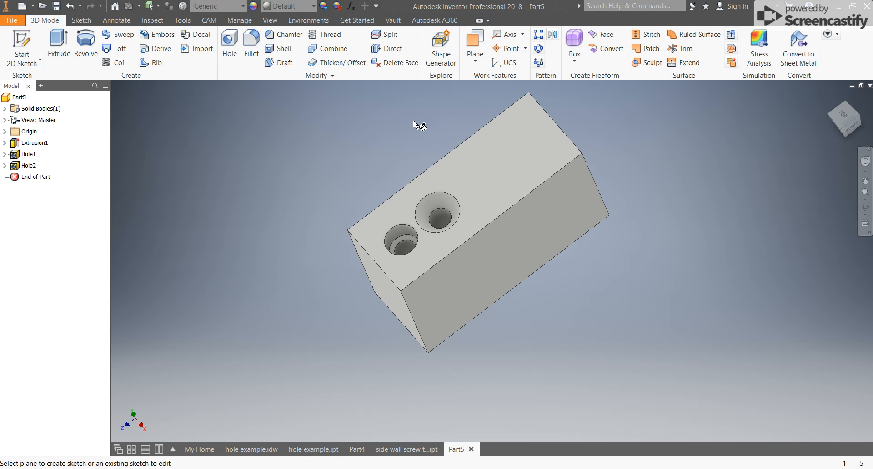
pyautogui.click(468, 178)
pyautogui.click(183, 63)
pyautogui.click(621, 216)
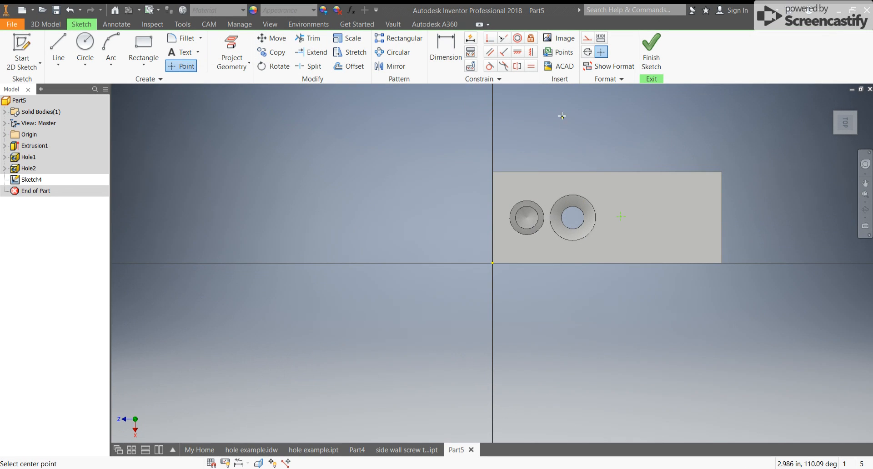
# Dimension the third point 1 in from the long edge opposite the origin.
pyautogui.click(455, 47)
pyautogui.click(607, 171)
pyautogui.click(622, 214)
pyautogui.click(457, 200)
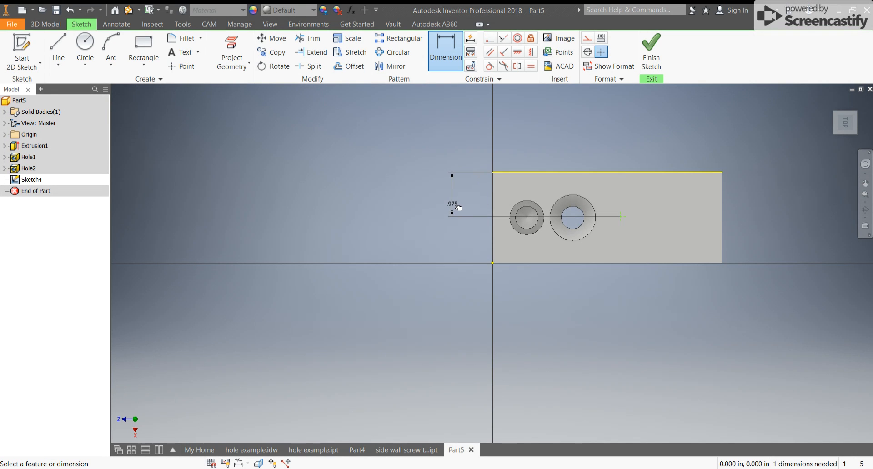
pyautogui.write('1')
pyautogui.press('Return')
# Dimension the third point 3 in from the short edge near the counterbore hole.
pyautogui.click(493, 224)
pyautogui.click(622, 215)
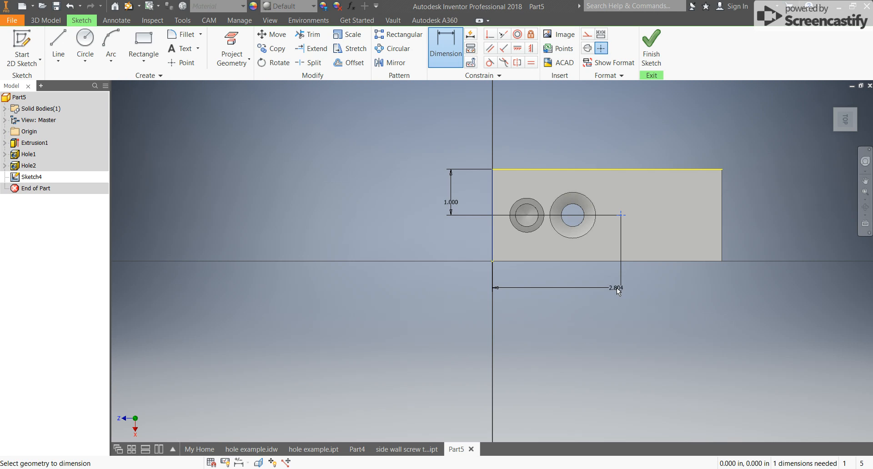
pyautogui.click(612, 287)
pyautogui.write('3')
pyautogui.press('Return')
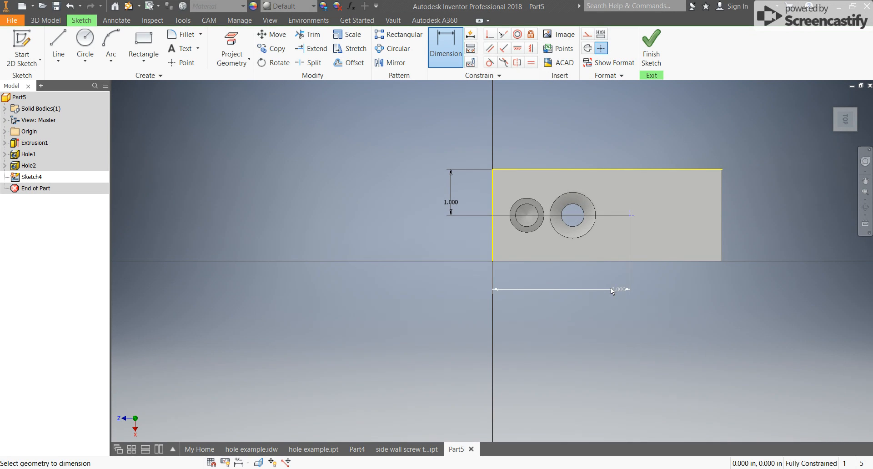
# Finish the sketch and create a simple drilled through hole at the third point.
pyautogui.click(652, 50)
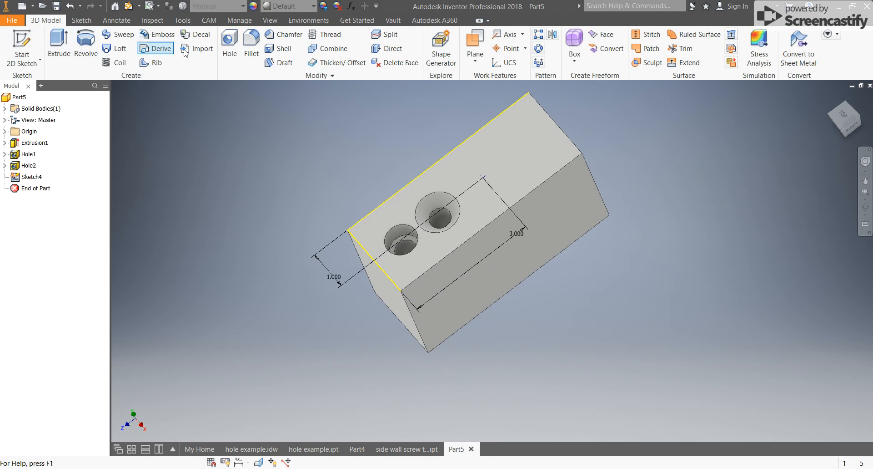
pyautogui.press('h')
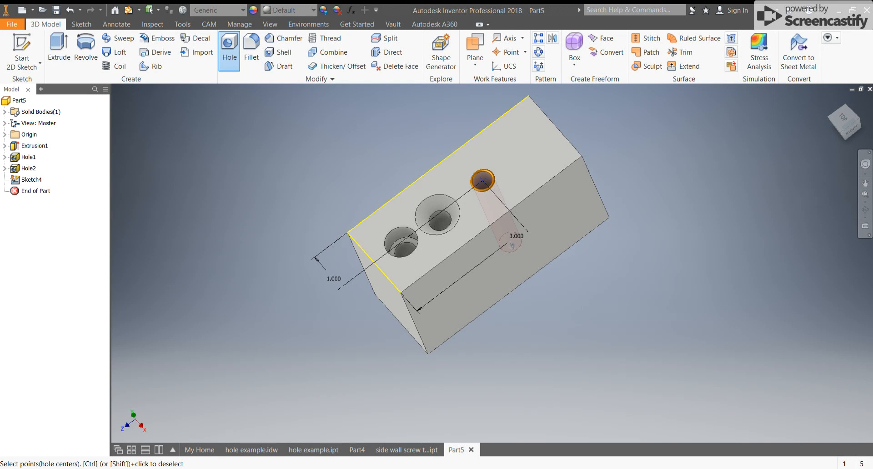
pyautogui.click(255, 274)
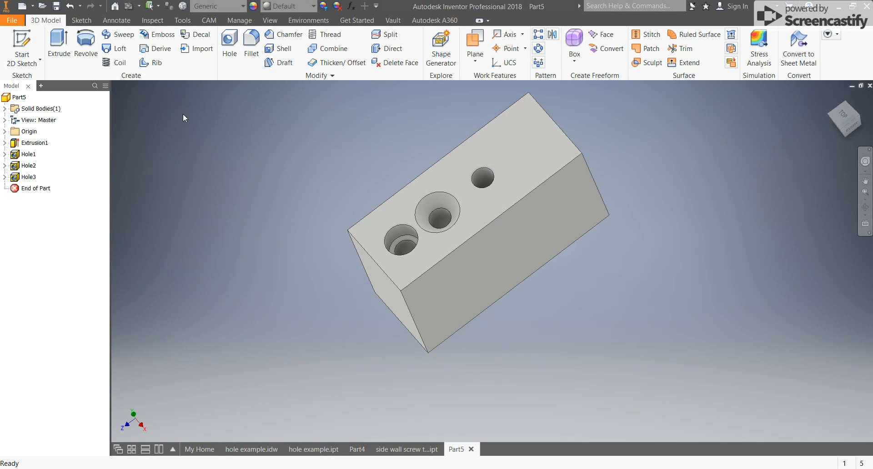
# Start another sketch on the top face and place a fourth centre point between the drilled hole and the far short edge.
pyautogui.click(22, 48)
pyautogui.click(524, 162)
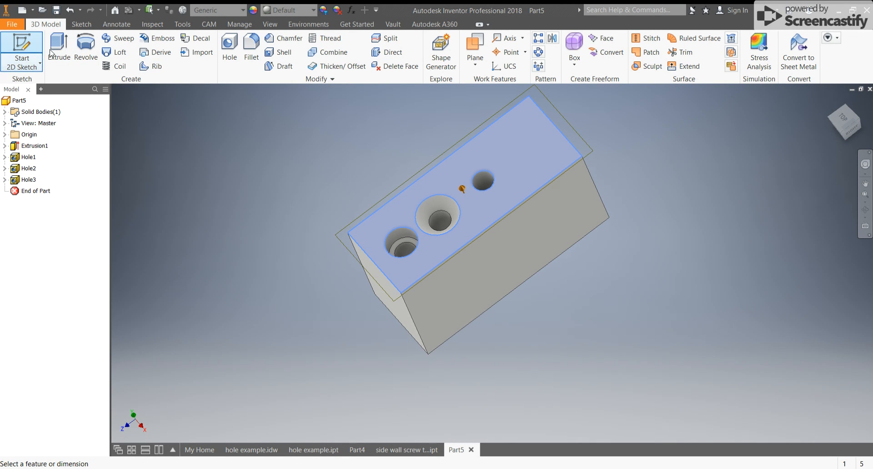
pyautogui.click(29, 43)
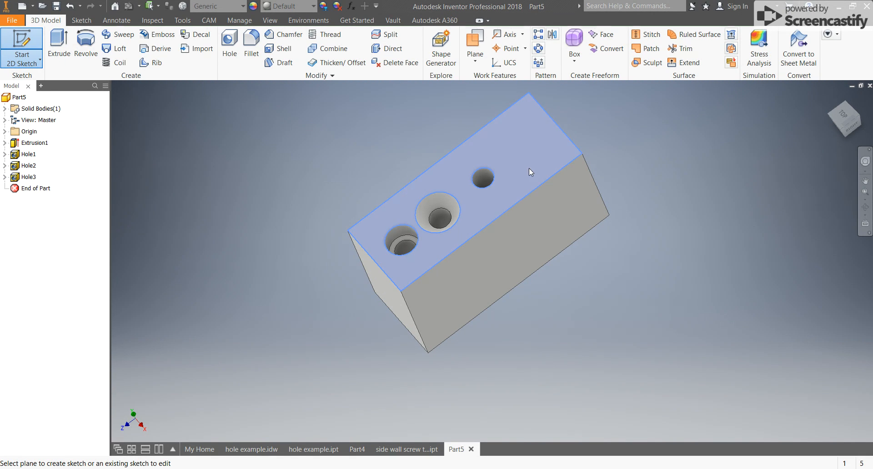
pyautogui.click(530, 166)
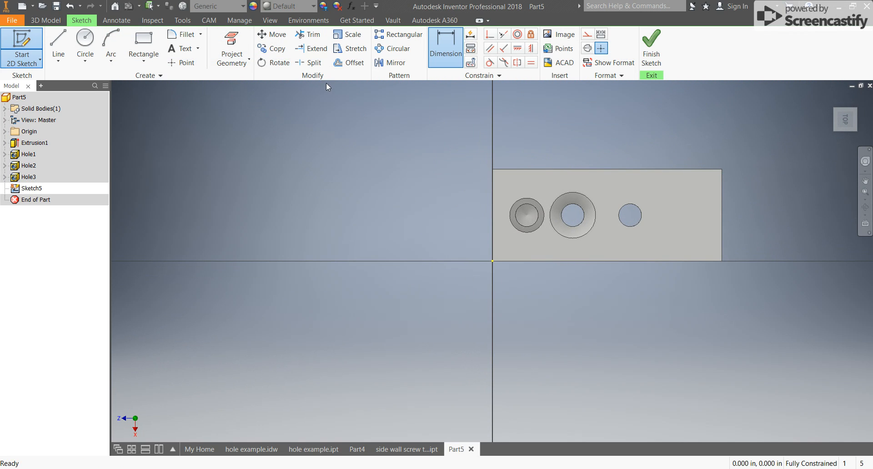
pyautogui.click(182, 63)
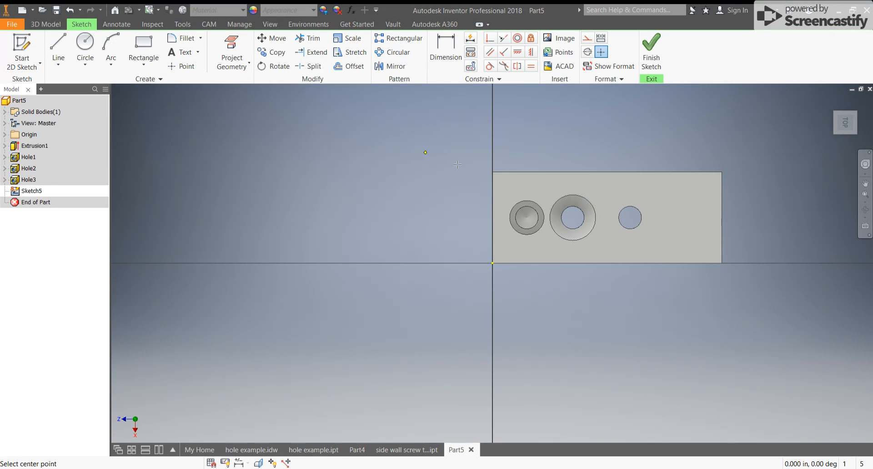
pyautogui.click(682, 216)
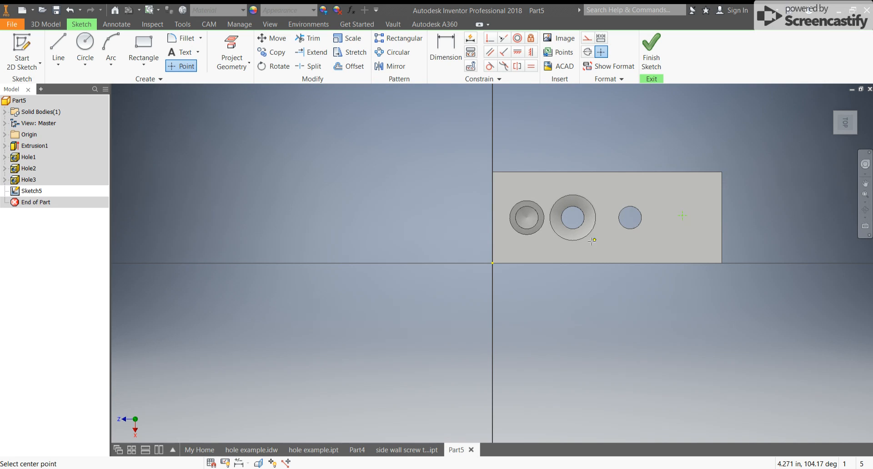
# Dimension the fourth point 1 in from the long edge opposite the origin.
pyautogui.click(446, 47)
pyautogui.click(686, 170)
pyautogui.click(682, 213)
pyautogui.click(755, 212)
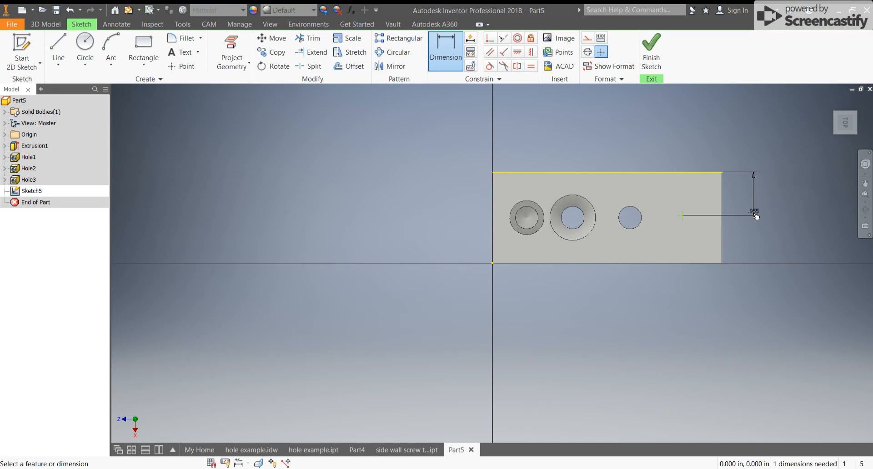
pyautogui.write('1')
pyautogui.press('Return')
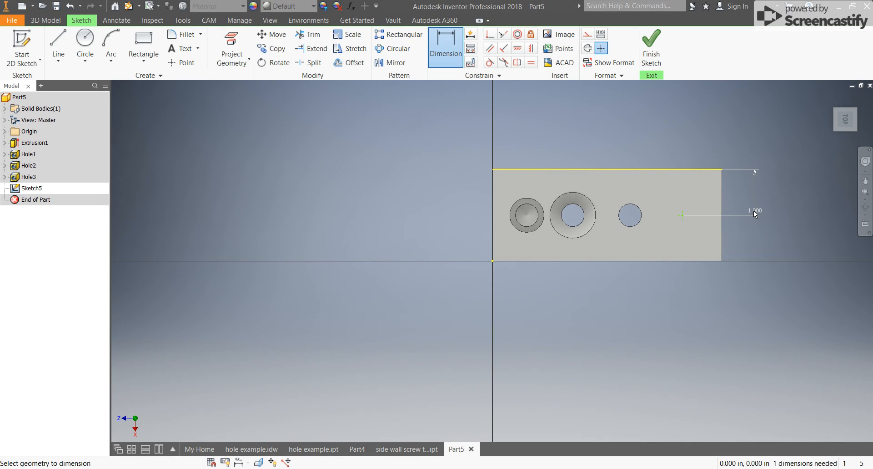
# Dimension the fourth point 4 in from the short edge near the counterbore hole and finish the sketch.
pyautogui.click(493, 228)
pyautogui.click(682, 214)
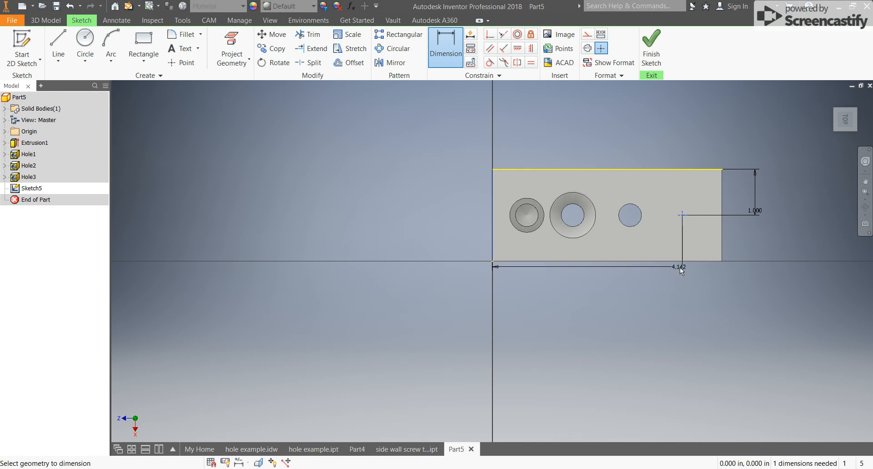
pyautogui.click(676, 280)
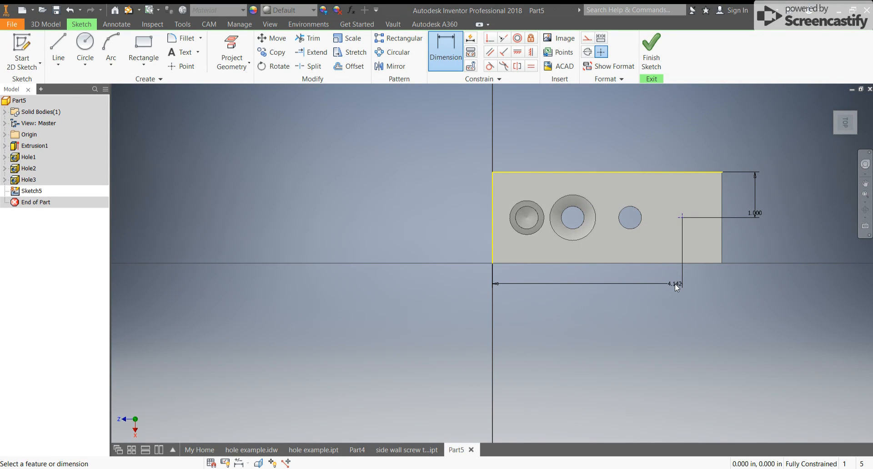
pyautogui.write('4')
pyautogui.press('Return')
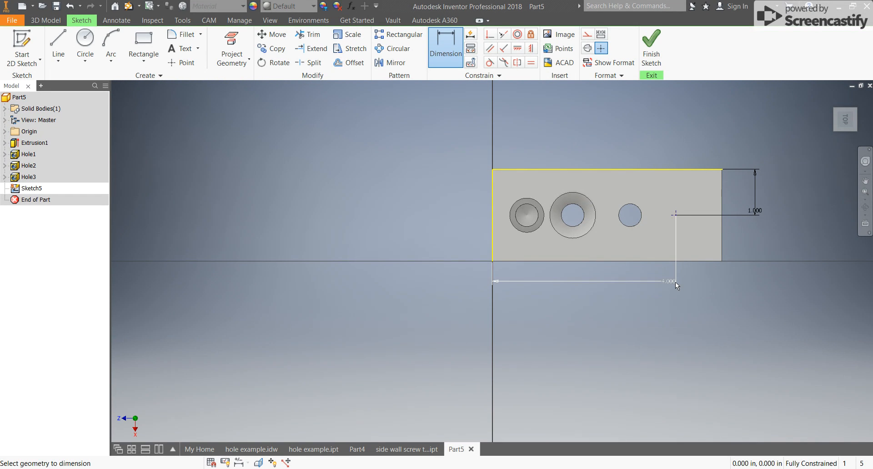
pyautogui.click(650, 45)
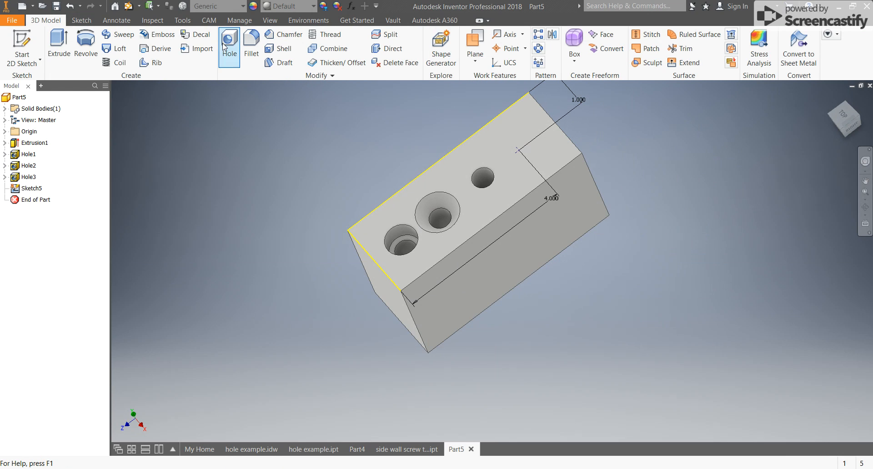
# Create a hole with a wide flat-bottomed recess and a narrower bore of shortened depth at the fourth sketch point.
pyautogui.click(224, 46)
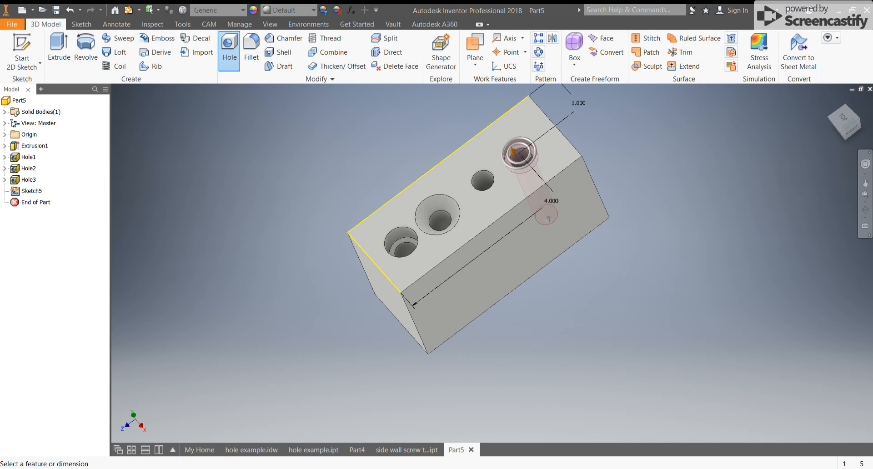
pyautogui.moveTo(548, 217); pyautogui.dragTo(539, 197)
pyautogui.moveTo(539, 198); pyautogui.dragTo(530, 178)
pyautogui.click(301, 185)
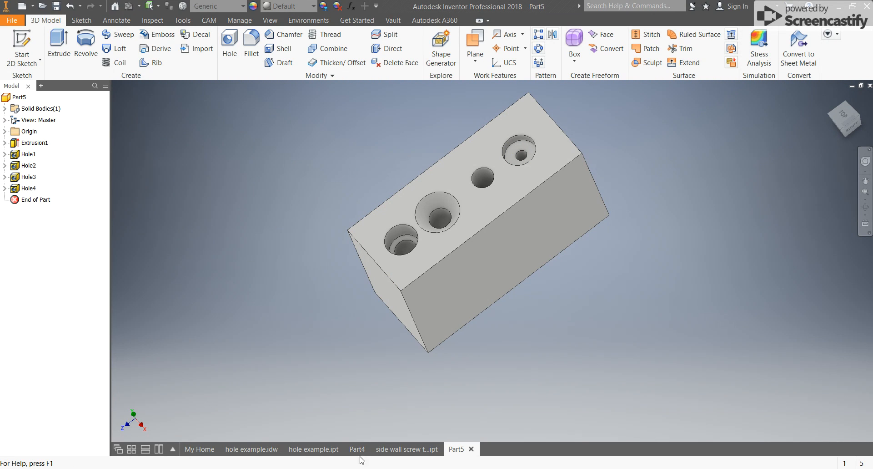
# In the side wall screw together part, create Through All countersink holes at the six sketch points: 0.375 in countersink diameter, 82 deg, 0.125 in hole diameter.
pyautogui.click(385, 449)
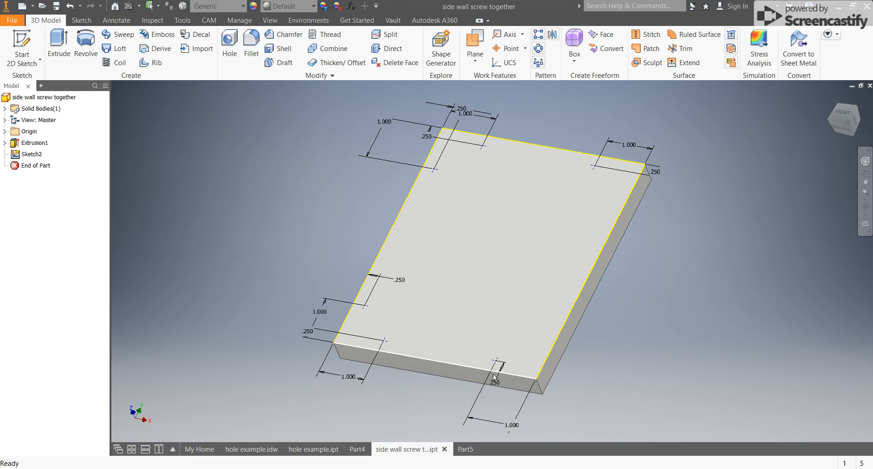
pyautogui.click(230, 51)
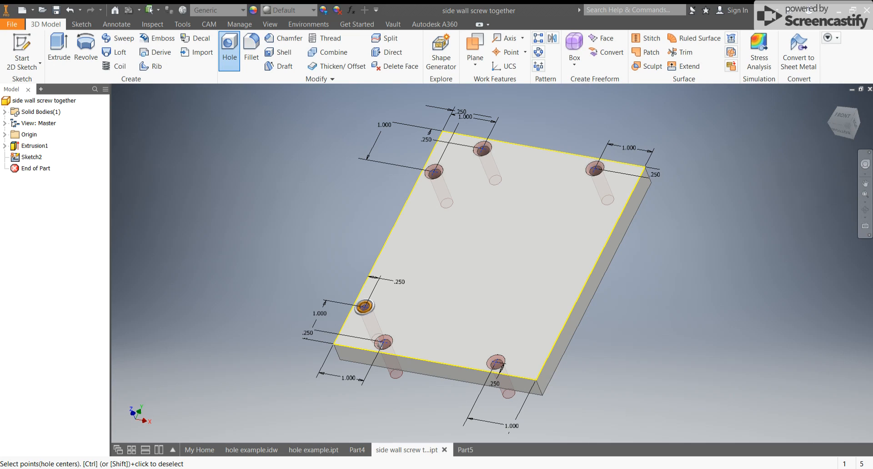
pyautogui.write('.125')
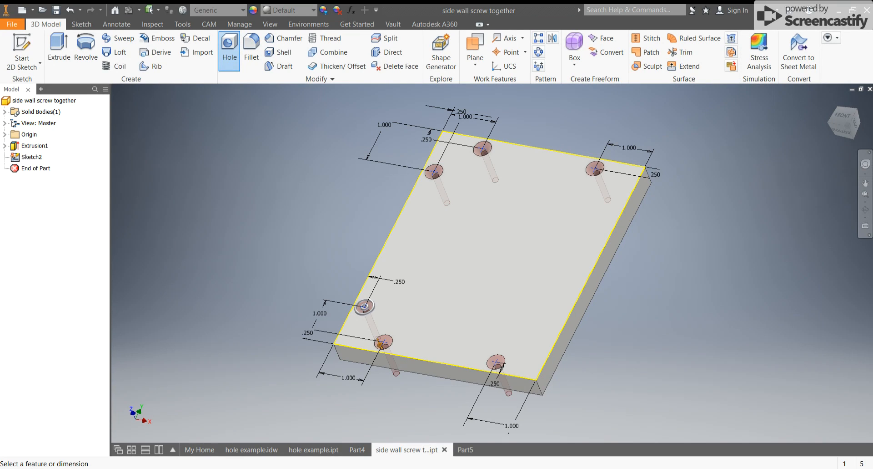
pyautogui.write('.5')
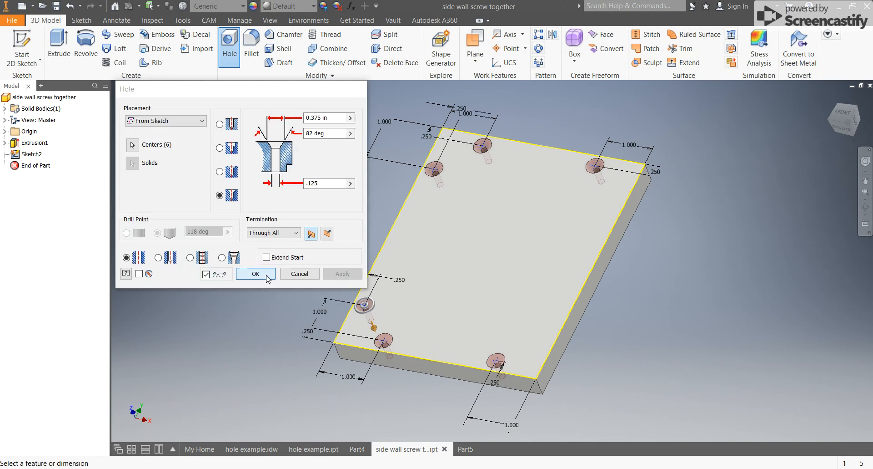
pyautogui.click(268, 276)
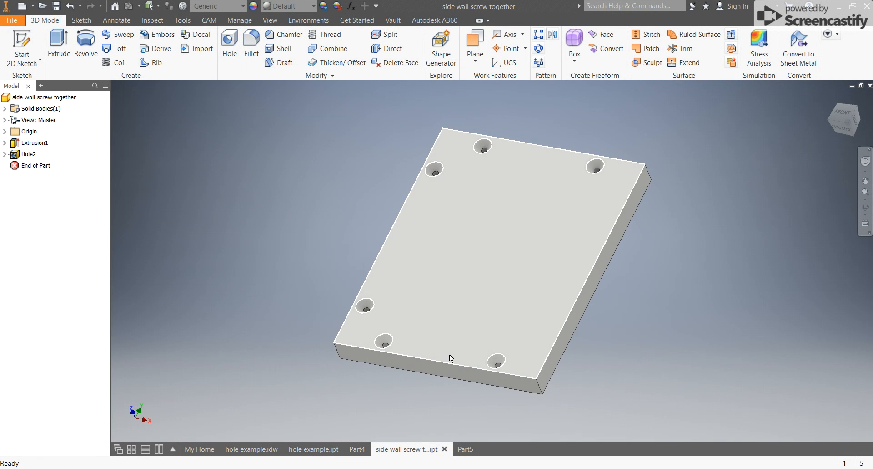